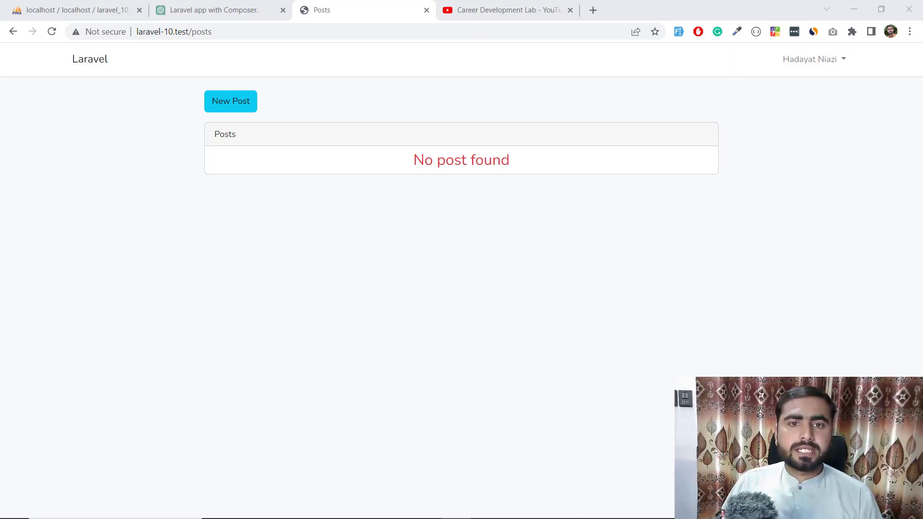
Draft a new post titled 'Laravel 10 new features' with a body about building a CRUD app using ChatGPT.
left_click(238, 105)
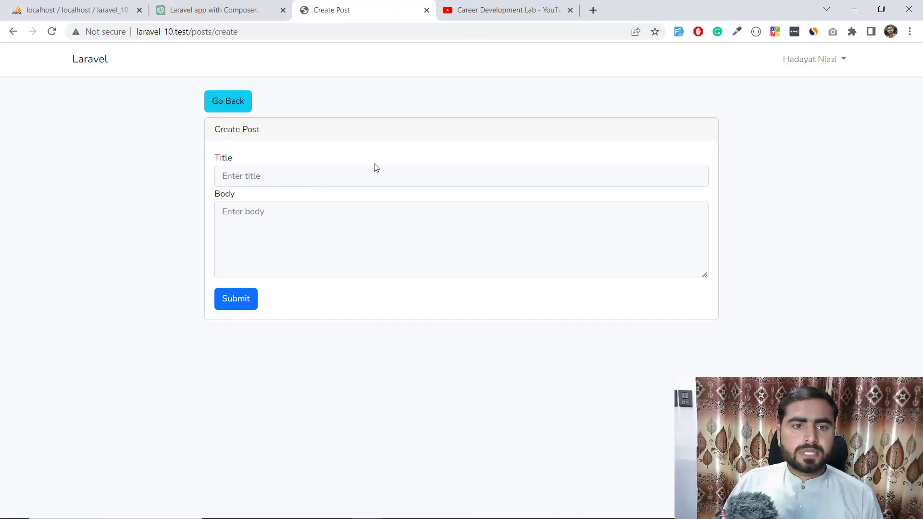
left_click(402, 175)
type("Laravel 10 new features")
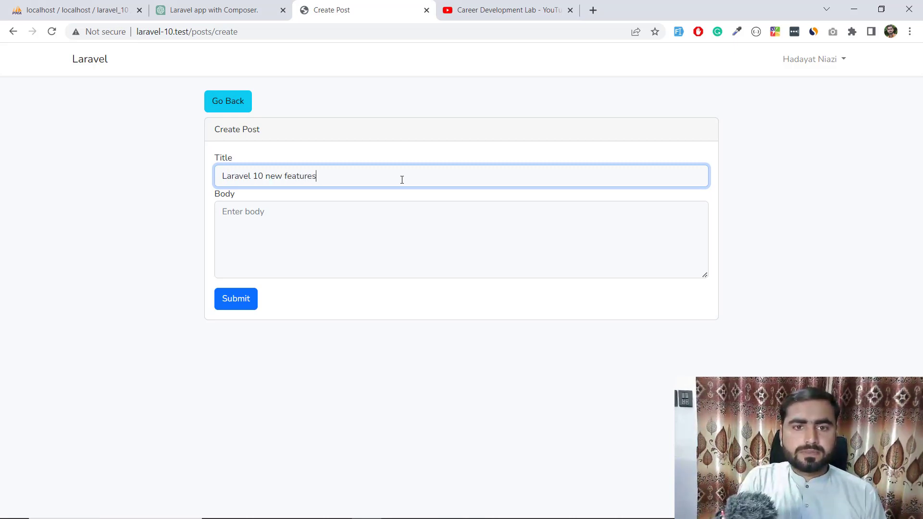
key("Tab")
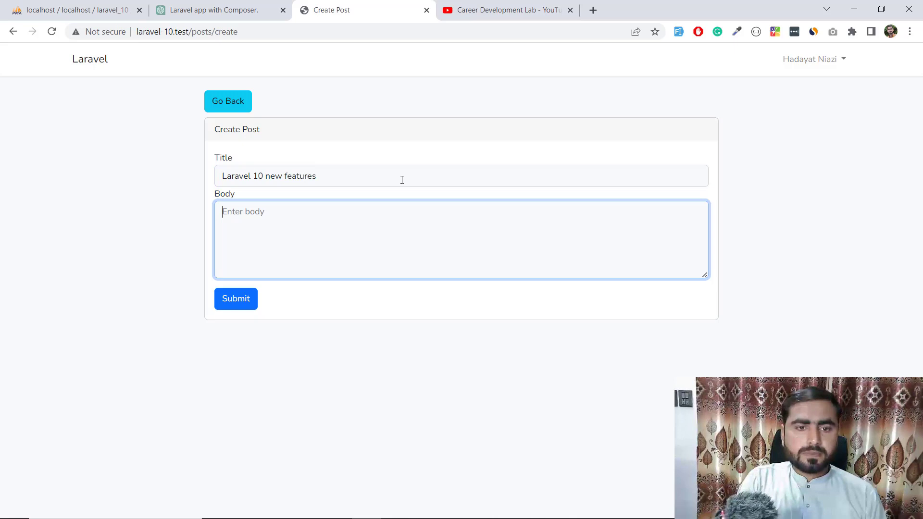
type("Laravel is awesome, I am goi")
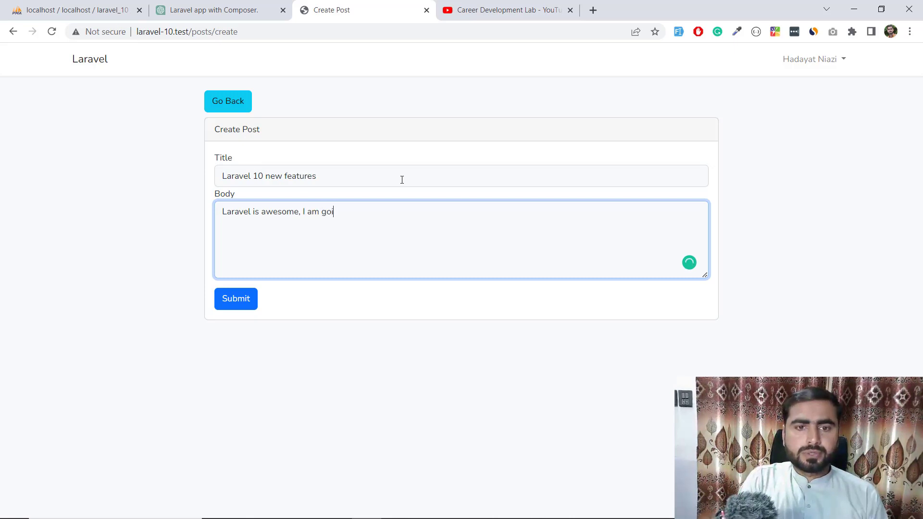
type("ng to create ")
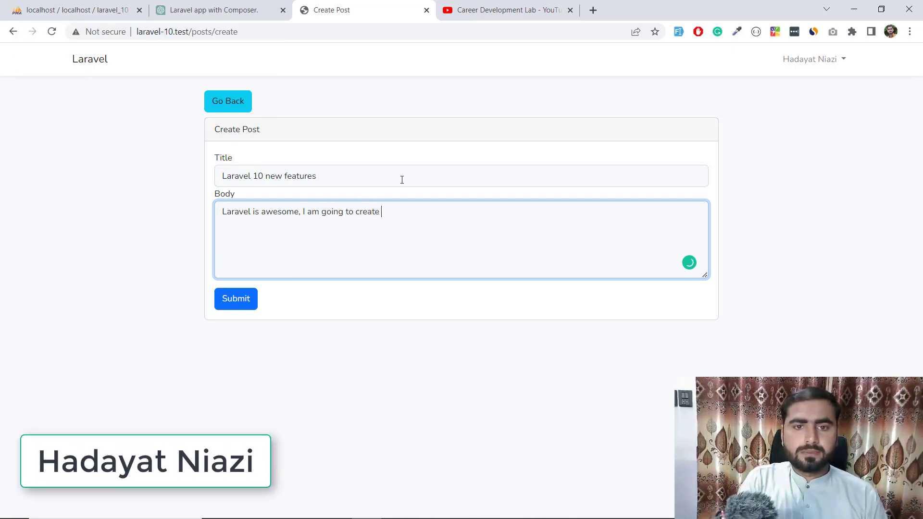
type("post")
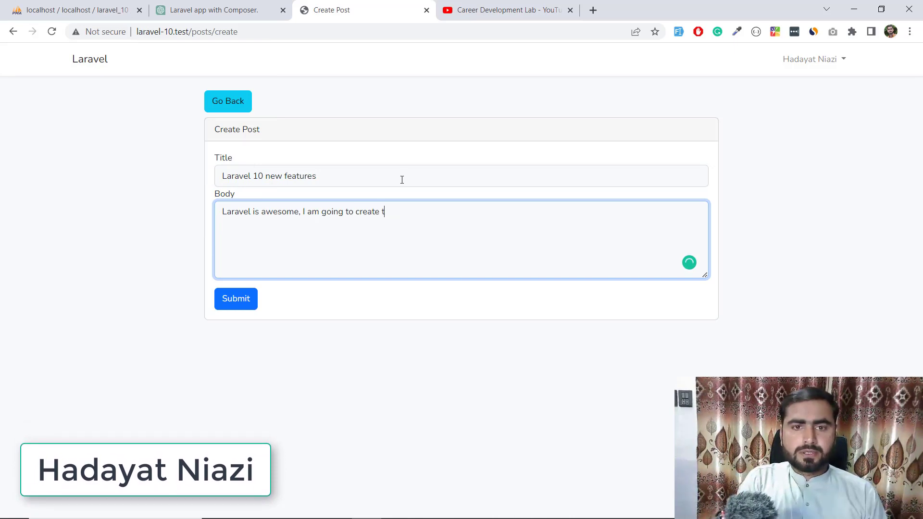
type("o app si")
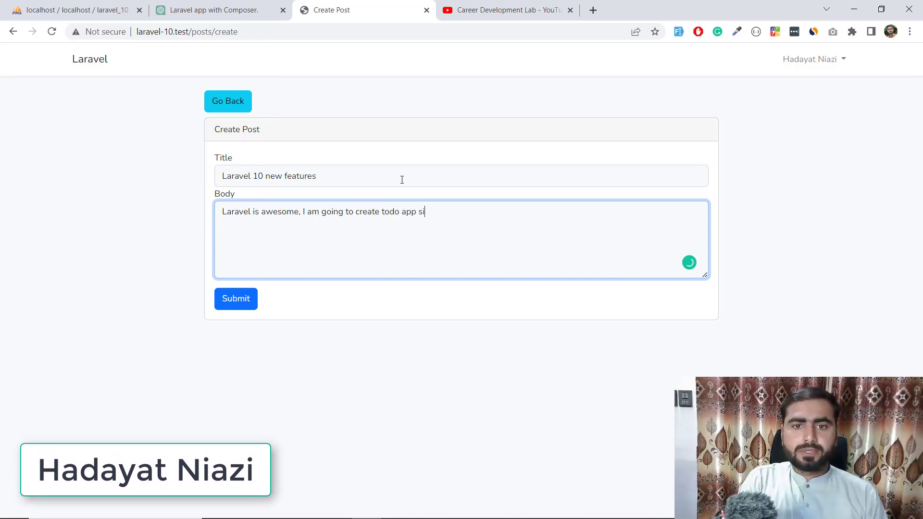
type(" using chatgpt")
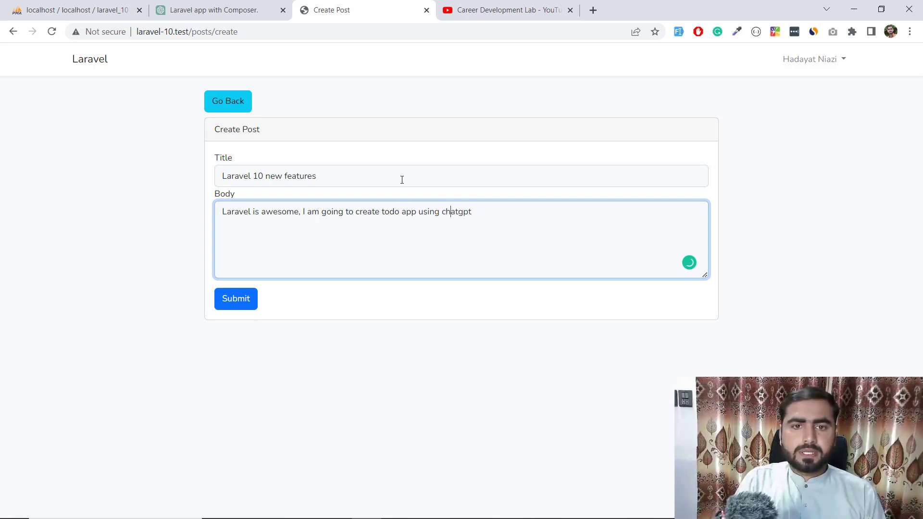
key("BackSpace")
key("BackSpace")
key("BackSpace")
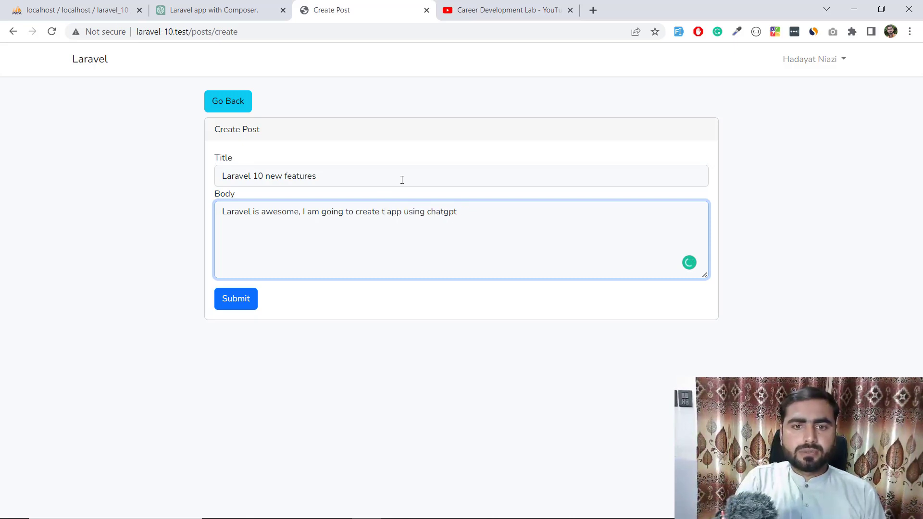
type("cur")
key("BackSpace")
key("BackSpace")
type("ru")
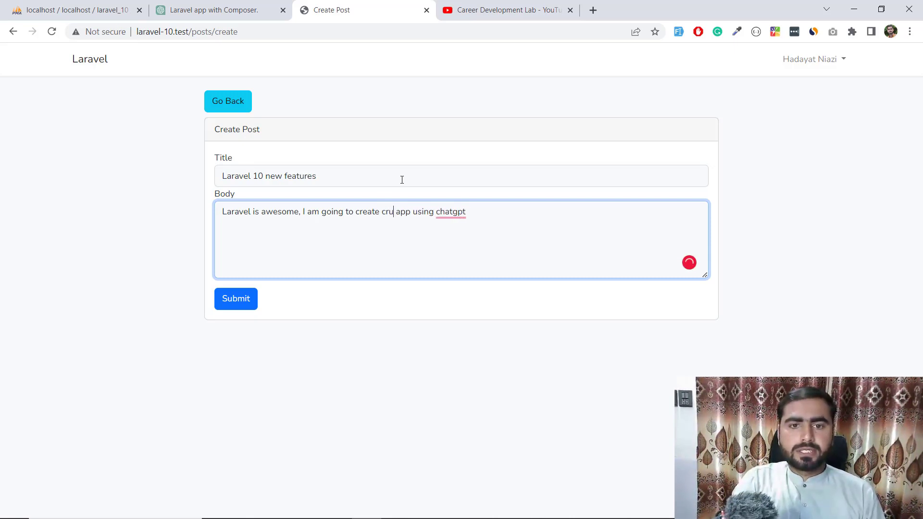
type("d")
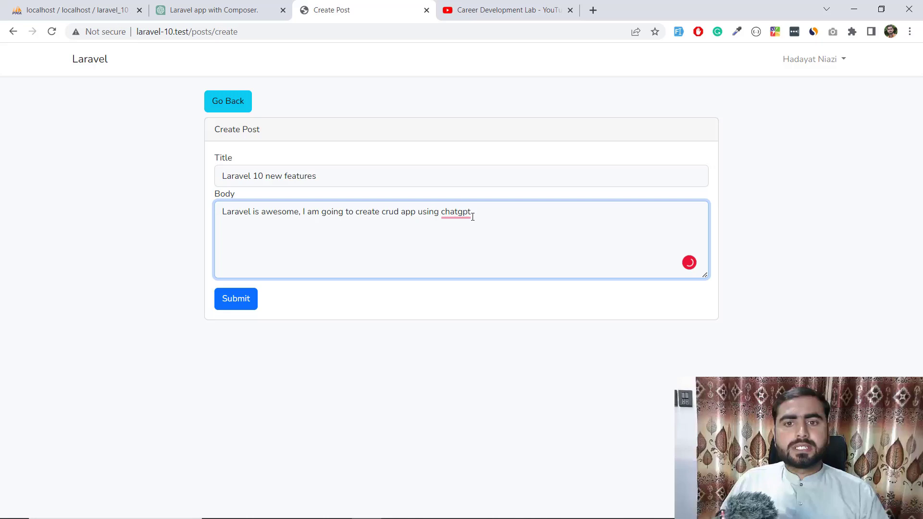
Publish the post, view its detail page, then return to the posts list.
left_click(236, 299)
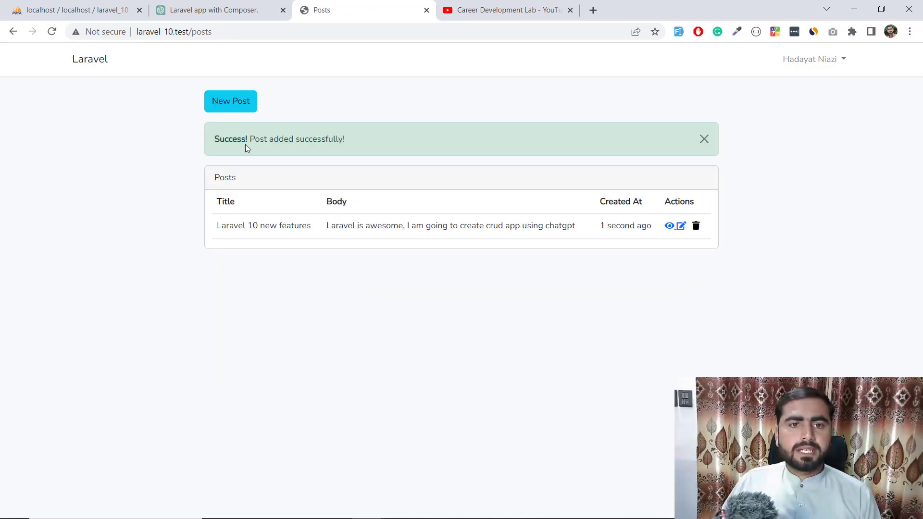
left_click_drag(247, 139, 339, 140)
left_click(337, 142)
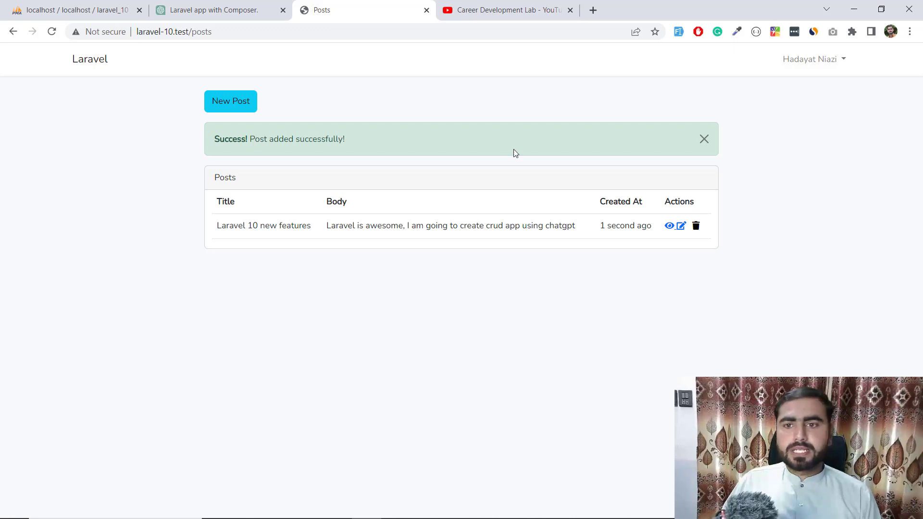
left_click(704, 139)
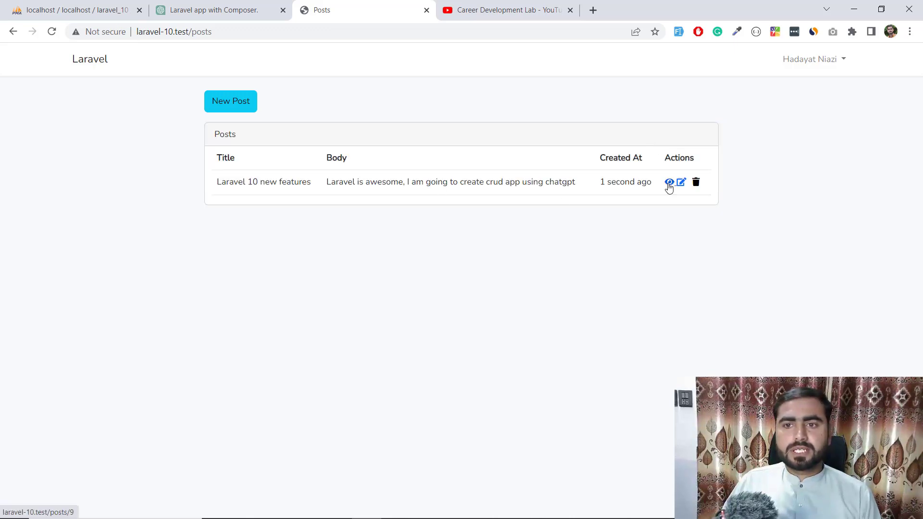
left_click_drag(318, 162, 386, 228)
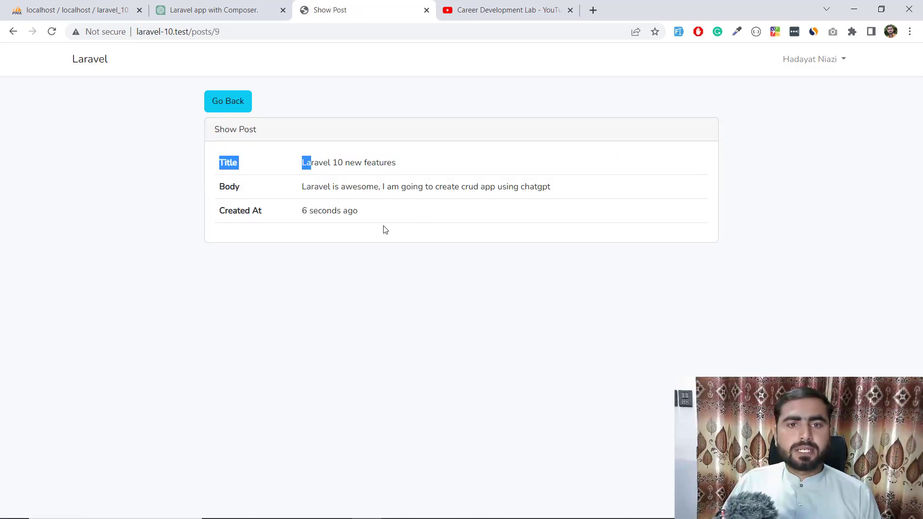
left_click(420, 211)
left_click(238, 101)
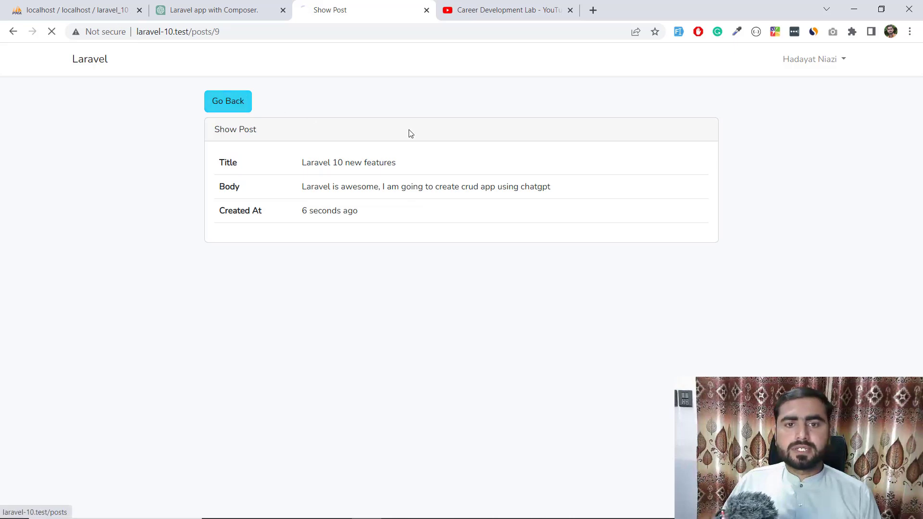
Retitle the post 'Laravel 10.1 new features' and save it.
left_click(682, 182)
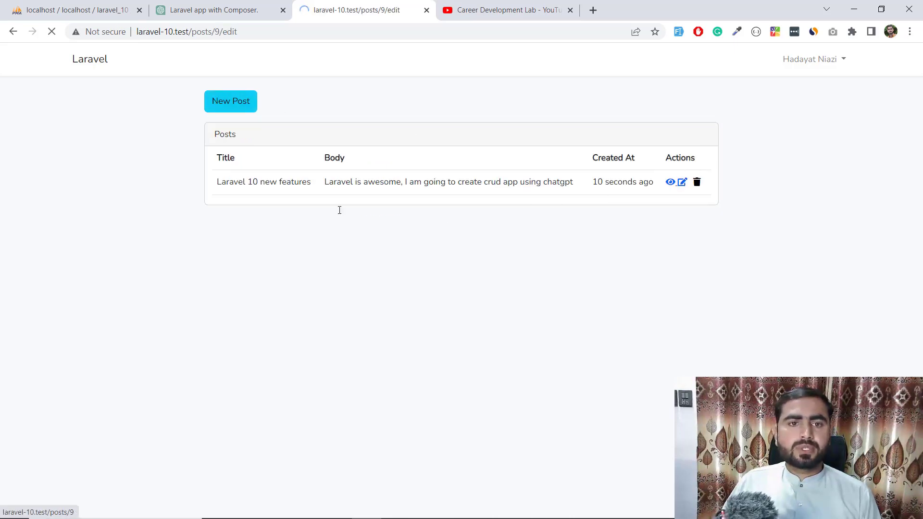
left_click(264, 176)
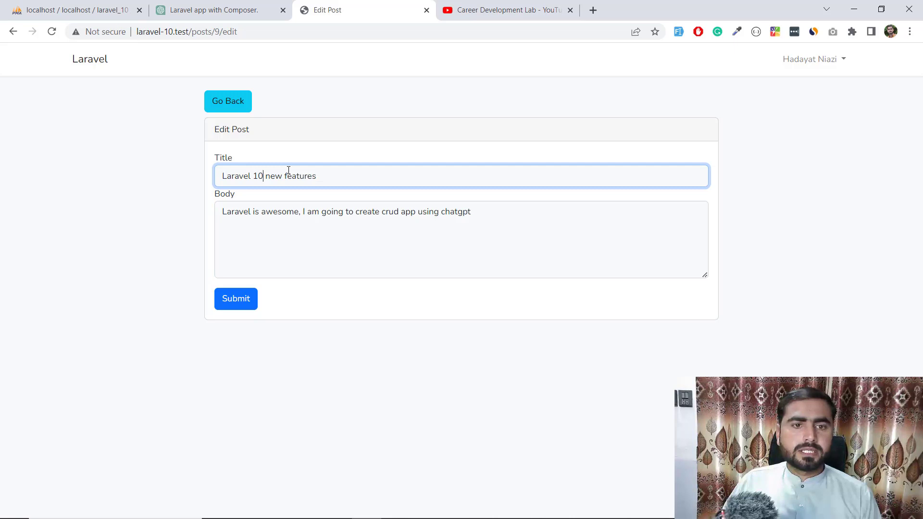
type(".1")
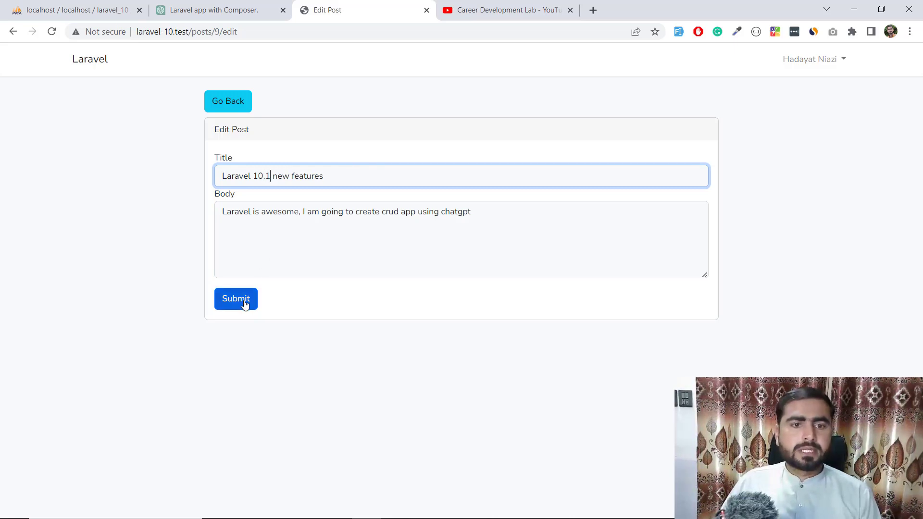
left_click(236, 299)
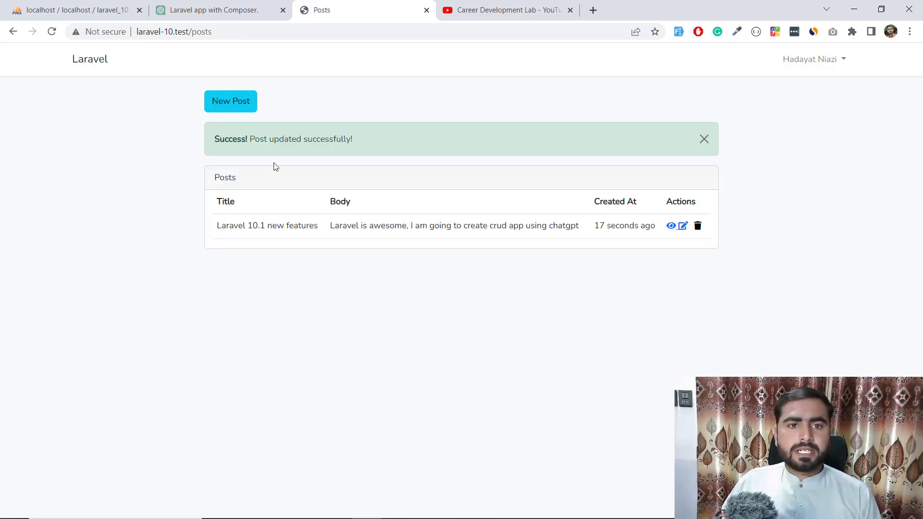
left_click(703, 140)
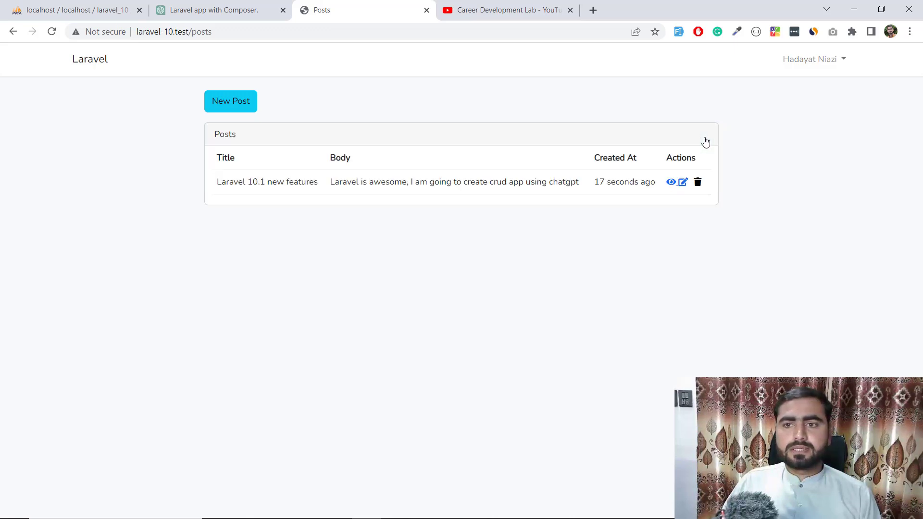
Delete the post so the list shows No post found.
left_click(698, 182)
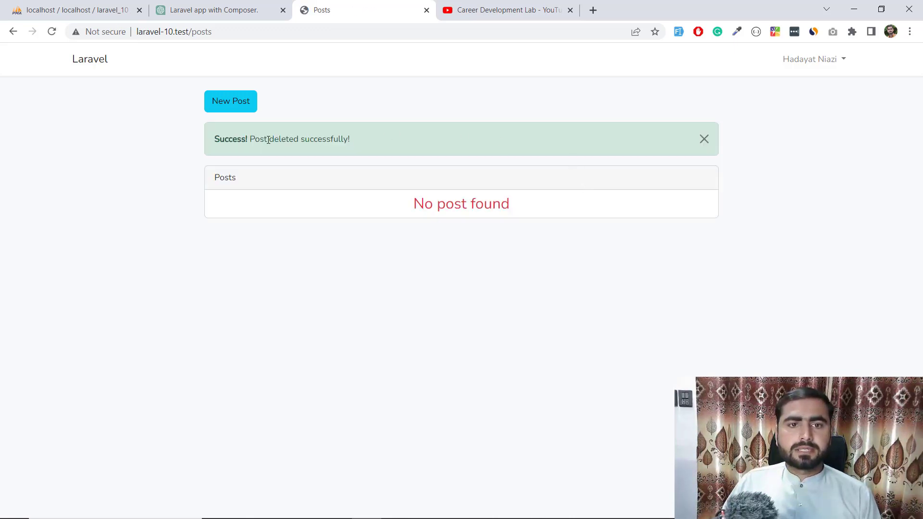
left_click_drag(268, 139, 460, 143)
left_click(594, 148)
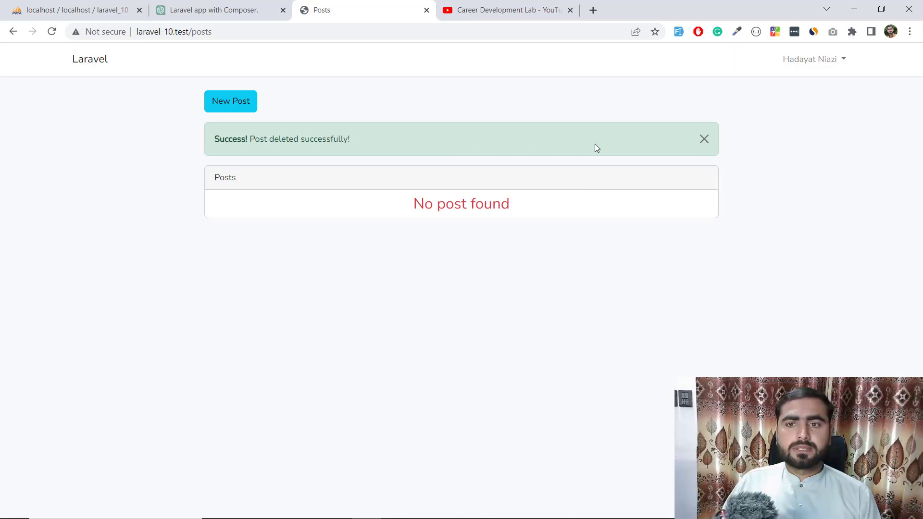
left_click(704, 138)
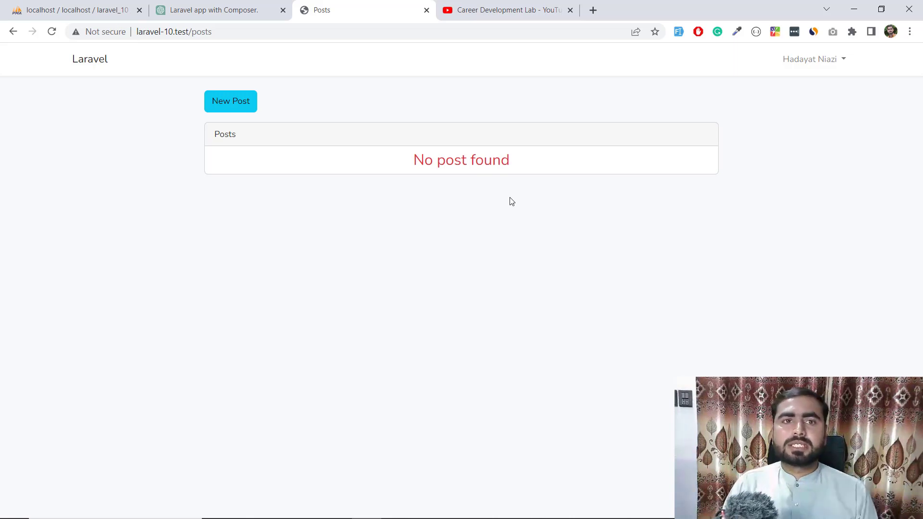
Review ChatGPT's Laravel validation answers, then highlight the channel name on the Career Development Lab playlists page.
left_click(217, 10)
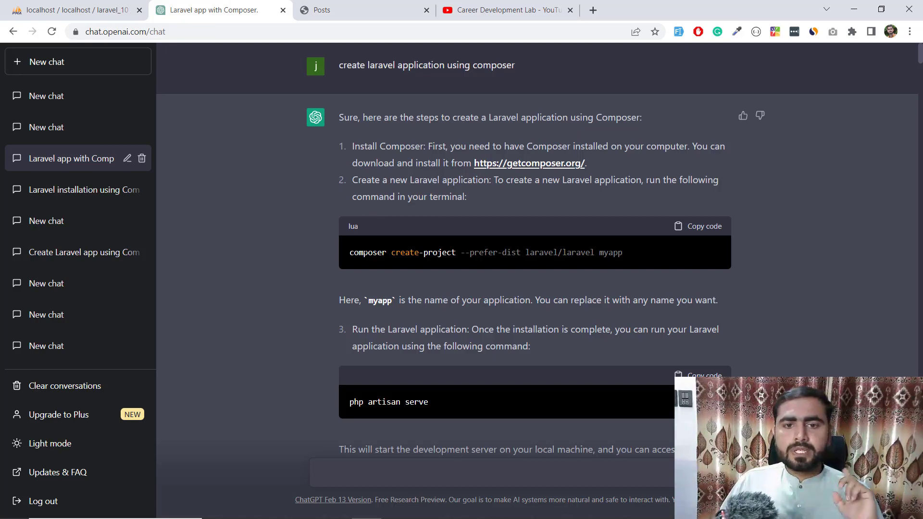
left_click_drag(361, 252, 674, 254)
scroll(433, 255, "down", 2)
scroll(254, 256, "down", 5)
scroll(354, 246, "down", 4)
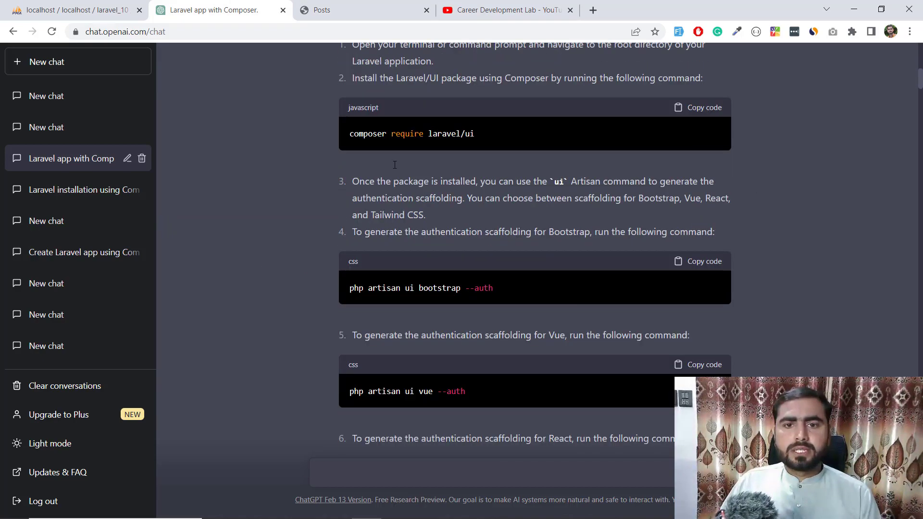
left_click_drag(396, 134, 476, 134)
scroll(383, 221, "down", 5)
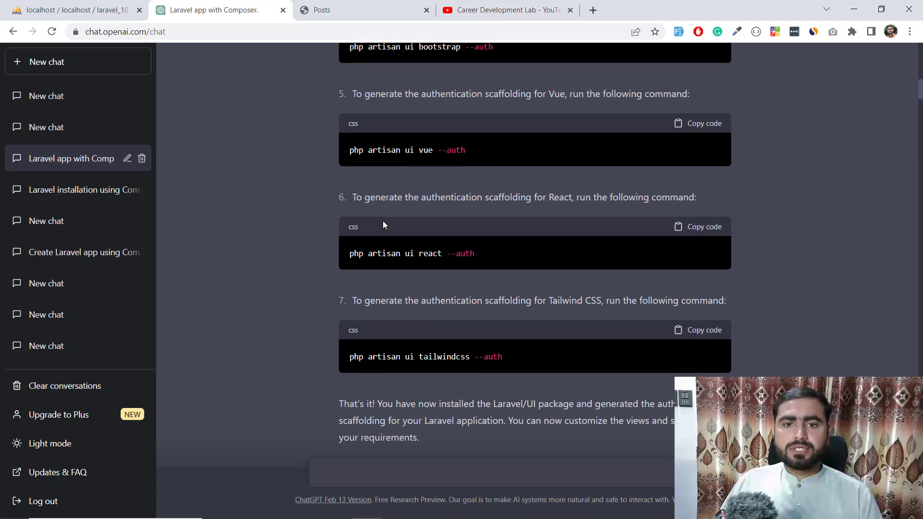
scroll(383, 221, "down", 6)
scroll(383, 220, "down", 2)
scroll(382, 221, "down", 3)
scroll(408, 199, "up", 2)
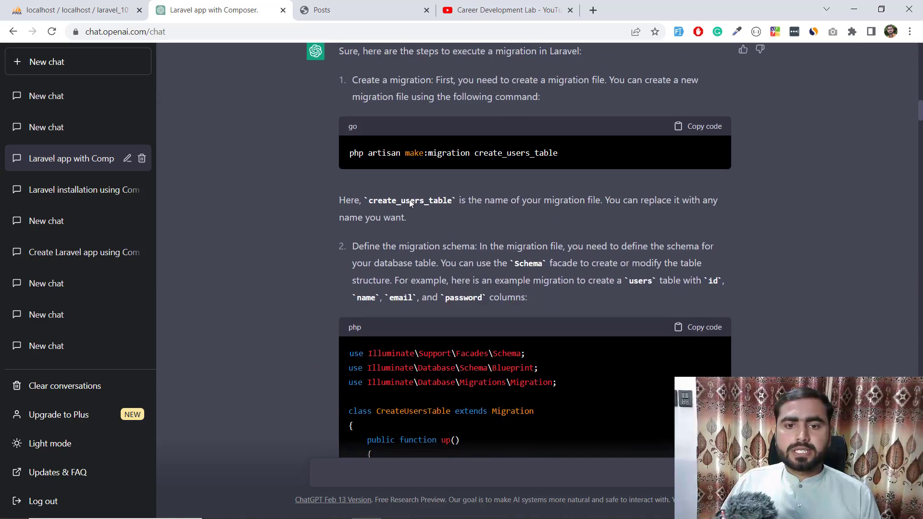
scroll(409, 199, "down", 6)
scroll(409, 200, "down", 5)
scroll(409, 200, "down", 2)
scroll(409, 200, "down", 3)
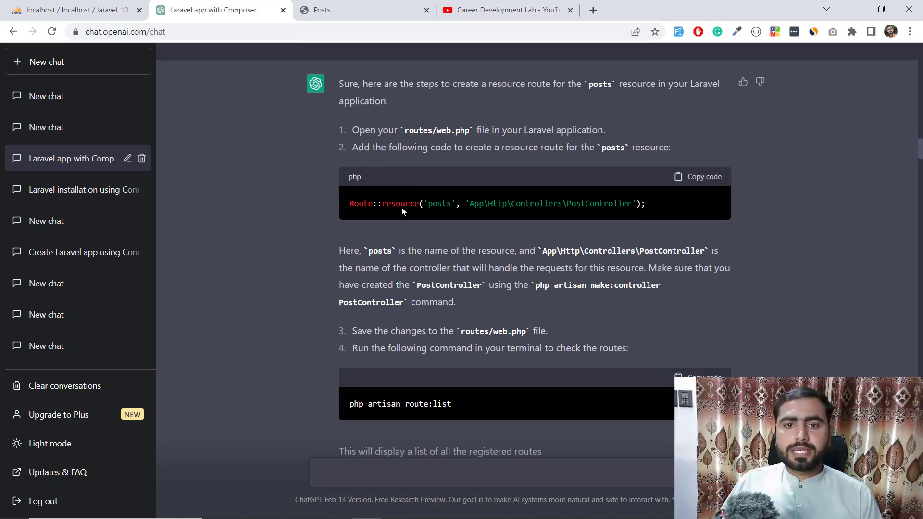
left_click_drag(389, 205, 555, 205)
scroll(469, 217, "down", 5)
scroll(398, 230, "down", 6)
scroll(398, 230, "down", 5)
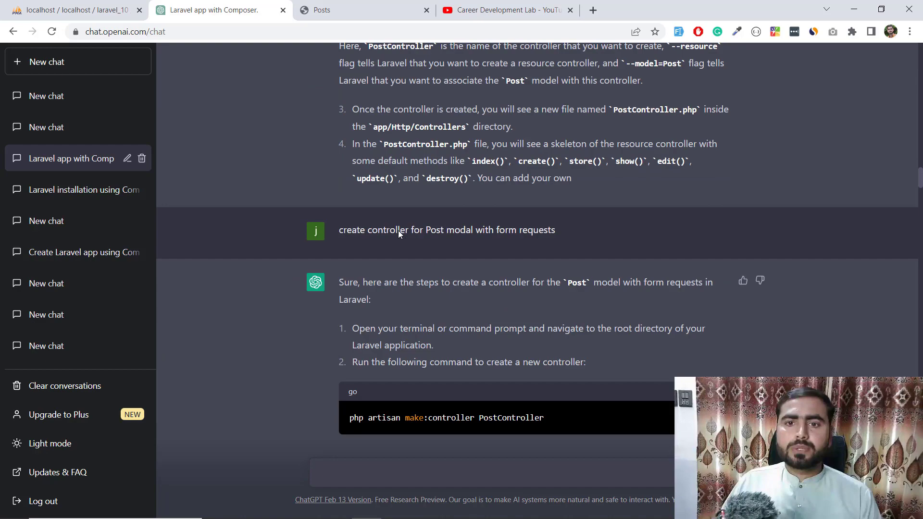
scroll(398, 230, "down", 2)
scroll(398, 230, "down", 3)
scroll(398, 230, "down", 5)
scroll(398, 230, "down", 2)
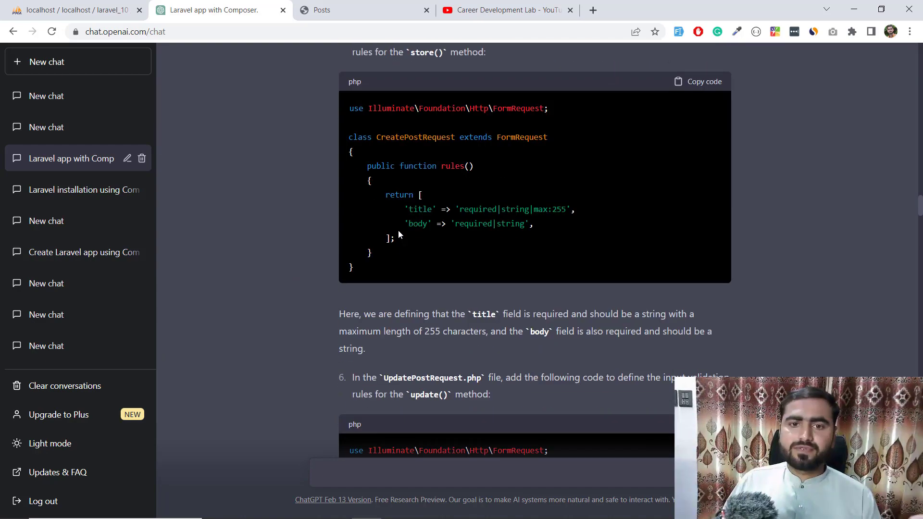
scroll(398, 230, "down", 4)
scroll(398, 231, "down", 3)
scroll(398, 232, "down", 4)
scroll(398, 233, "down", 2)
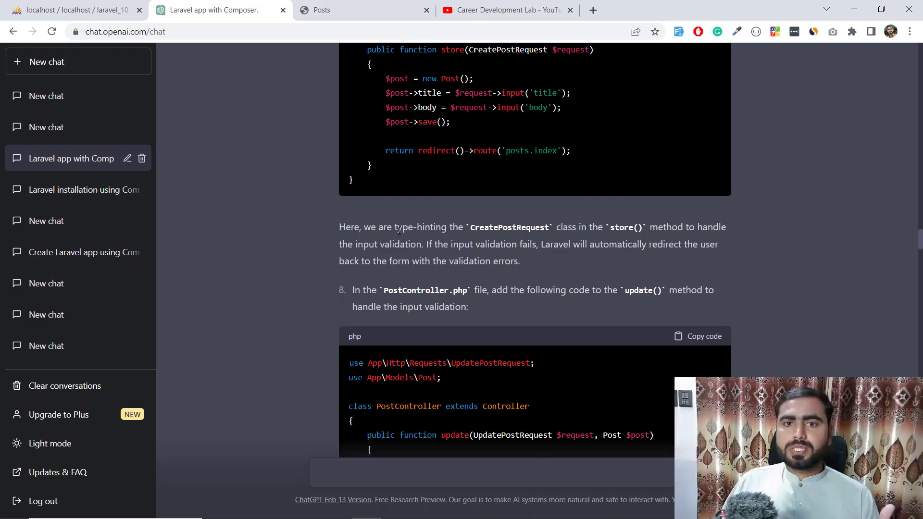
scroll(398, 230, "down", 5)
scroll(398, 230, "down", 4)
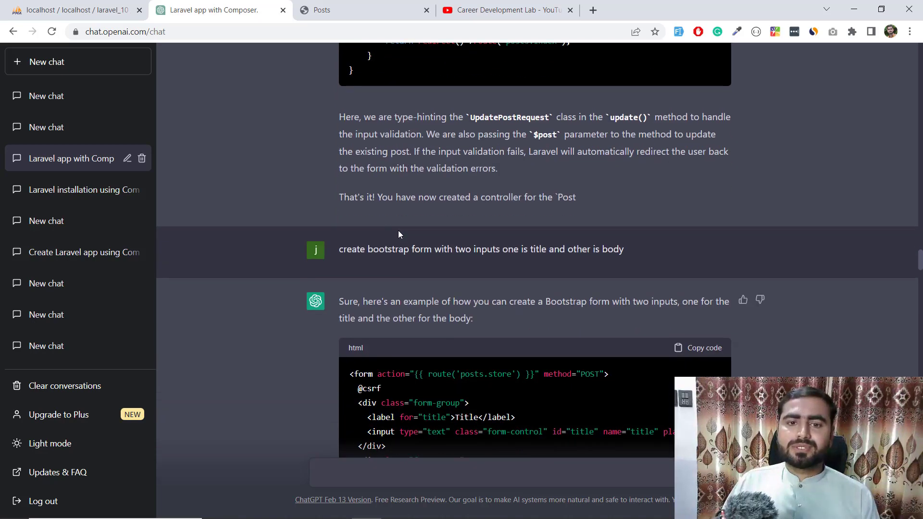
scroll(398, 231, "down", 3)
scroll(398, 229, "down", 1)
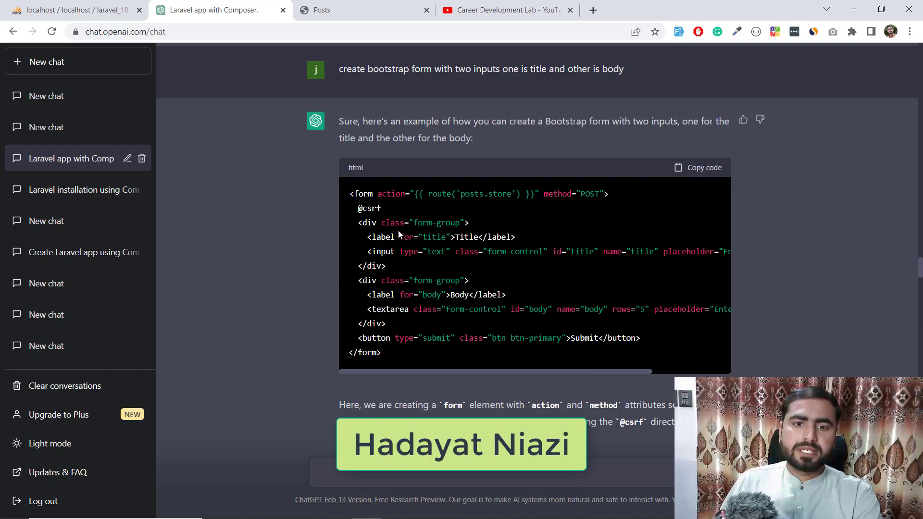
scroll(398, 230, "down", 3)
scroll(281, 252, "down", 5)
scroll(295, 252, "down", 5)
scroll(297, 255, "down", 4)
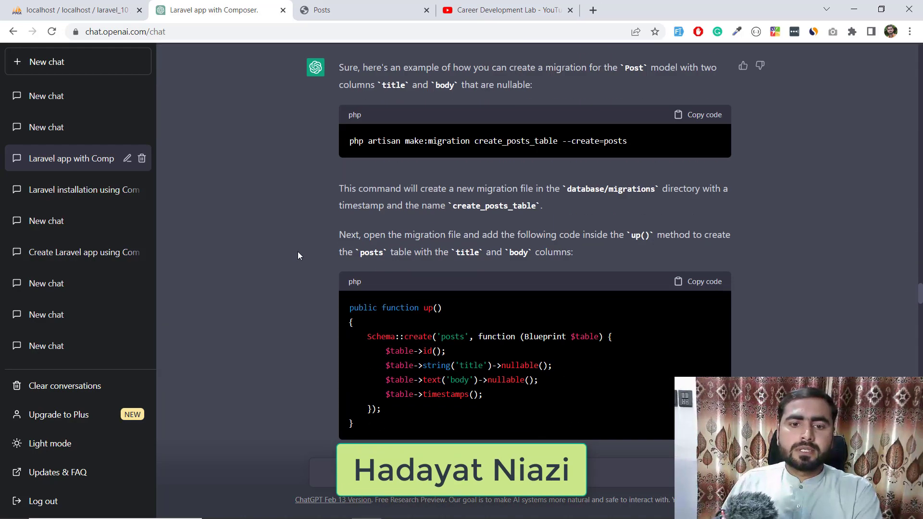
scroll(298, 255, "down", 5)
scroll(300, 255, "down", 4)
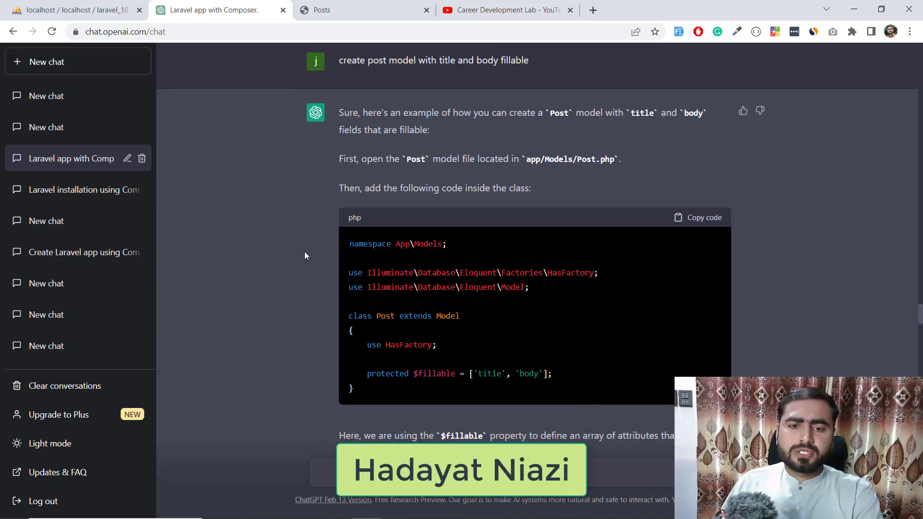
scroll(324, 253, "down", 5)
scroll(323, 254, "down", 4)
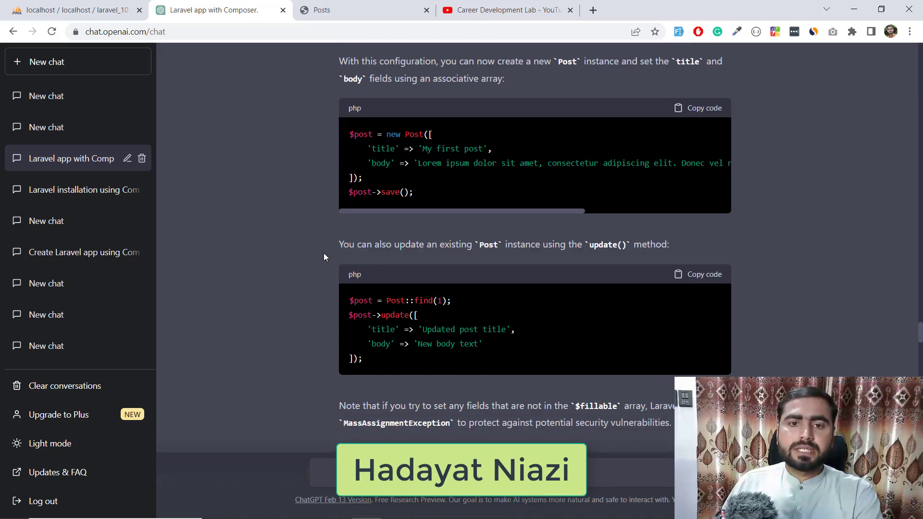
scroll(323, 253, "down", 5)
scroll(324, 252, "down", 4)
scroll(323, 253, "down", 3)
scroll(324, 253, "down", 4)
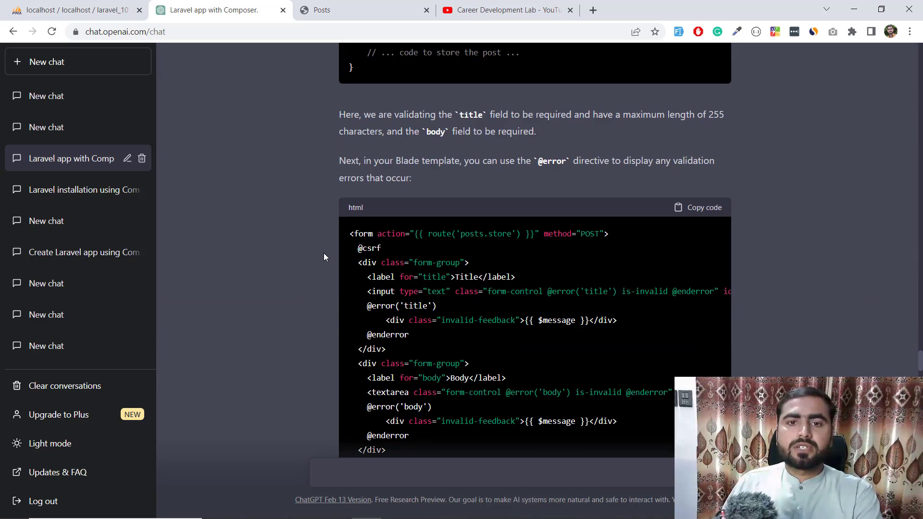
scroll(324, 253, "down", 4)
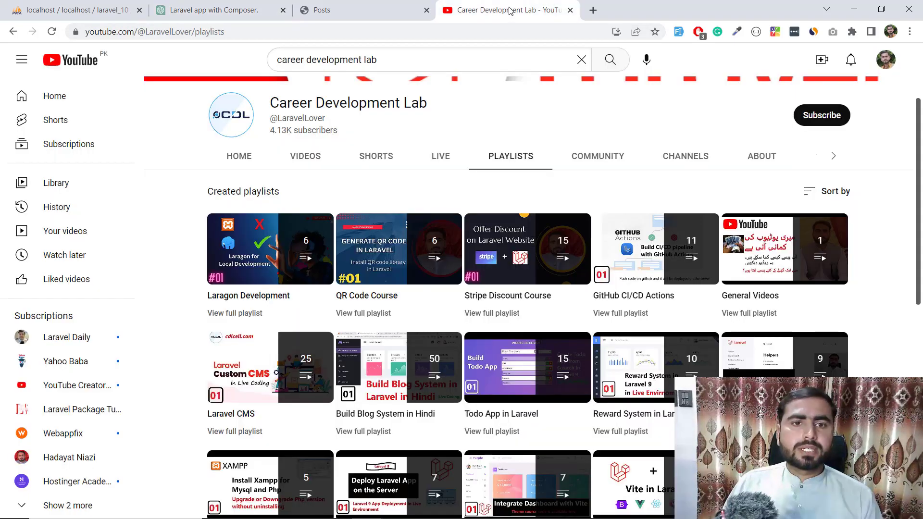
left_click(508, 9)
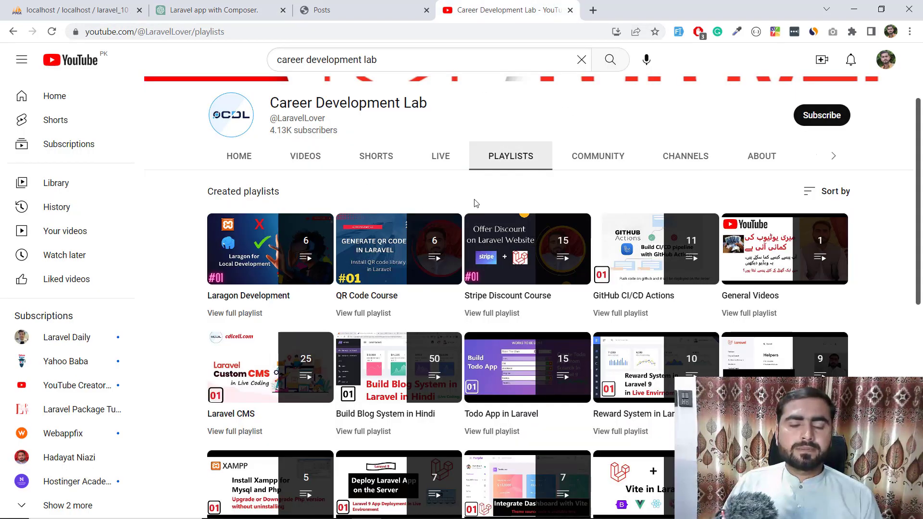
scroll(477, 206, "up", 2)
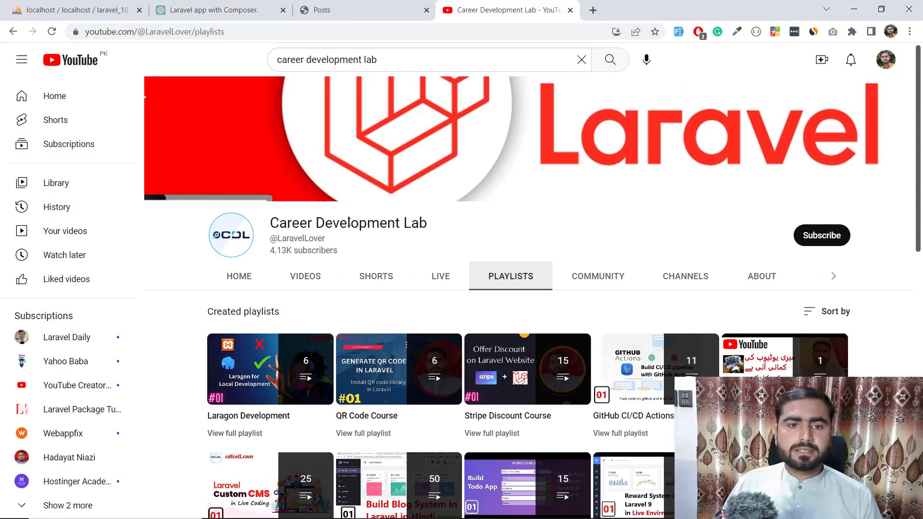
left_click_drag(430, 225, 272, 225)
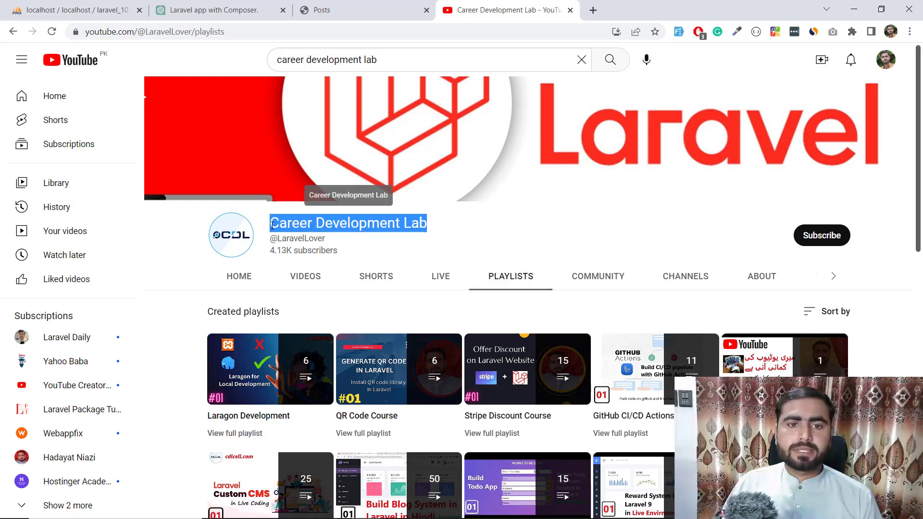
Open cdlcell.com's Contact page in a new tab, then close it and return to YouTube.
left_click(592, 9)
type("cdlcell.com")
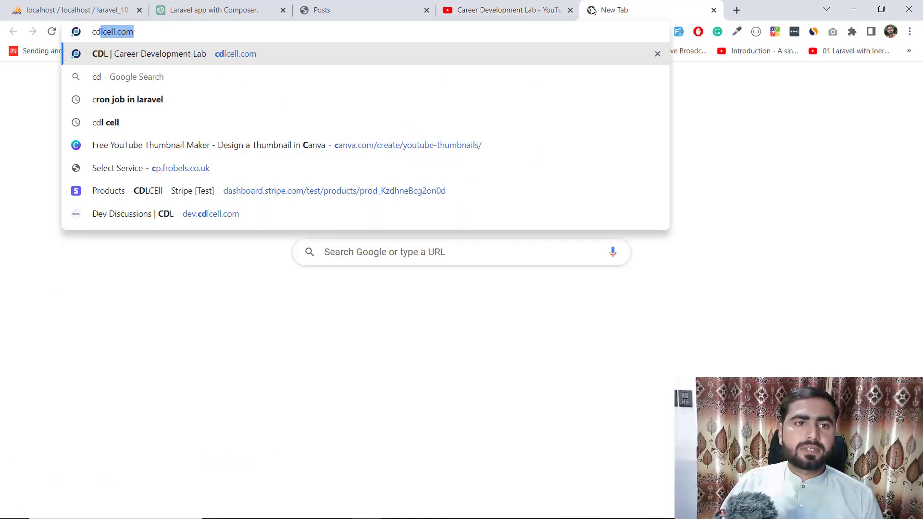
key("Return")
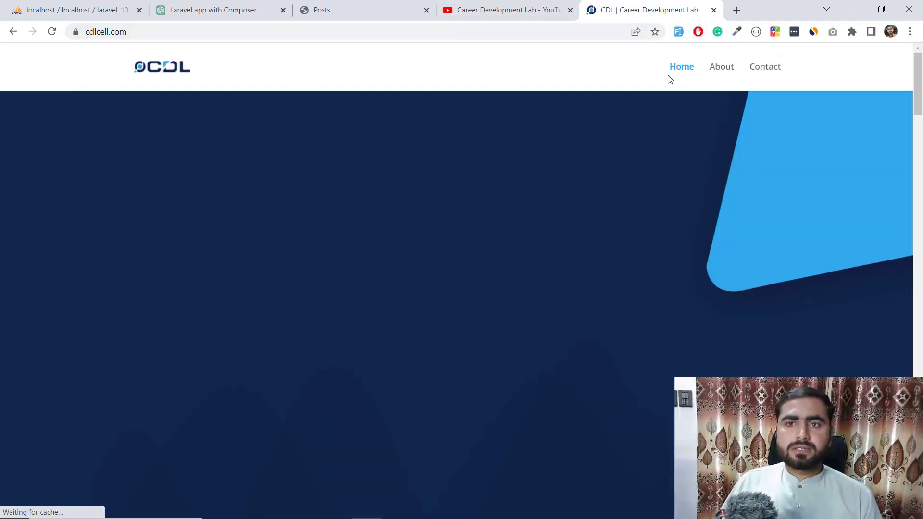
left_click(765, 66)
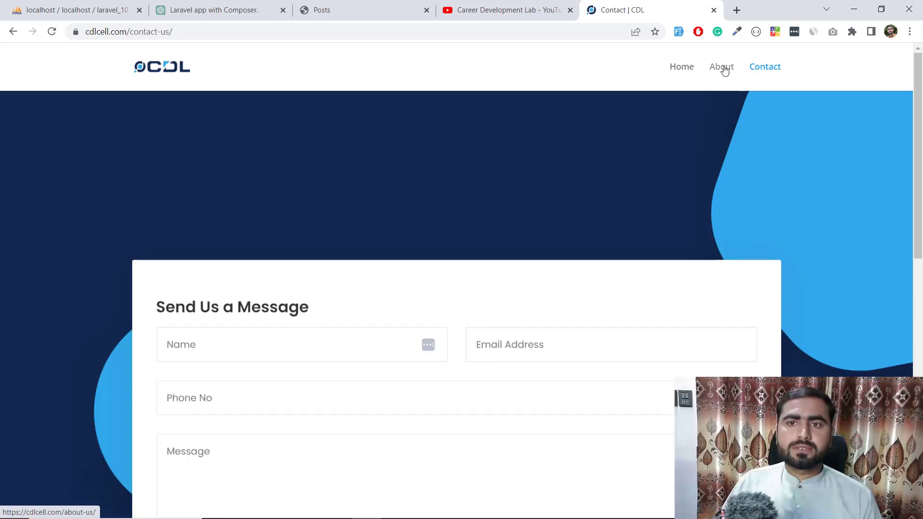
key("ctrl+shift+Tab")
left_click(631, 10)
scroll(454, 195, "down", 3)
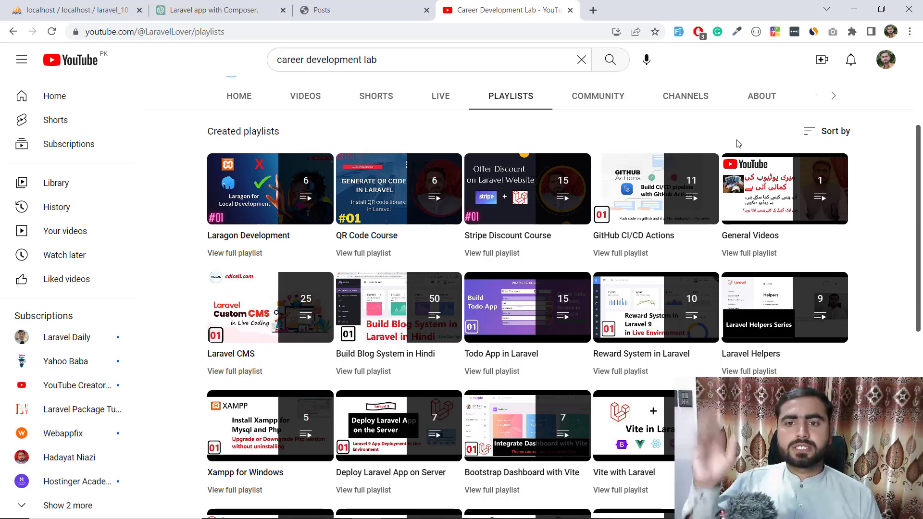
scroll(737, 143, "down", 2)
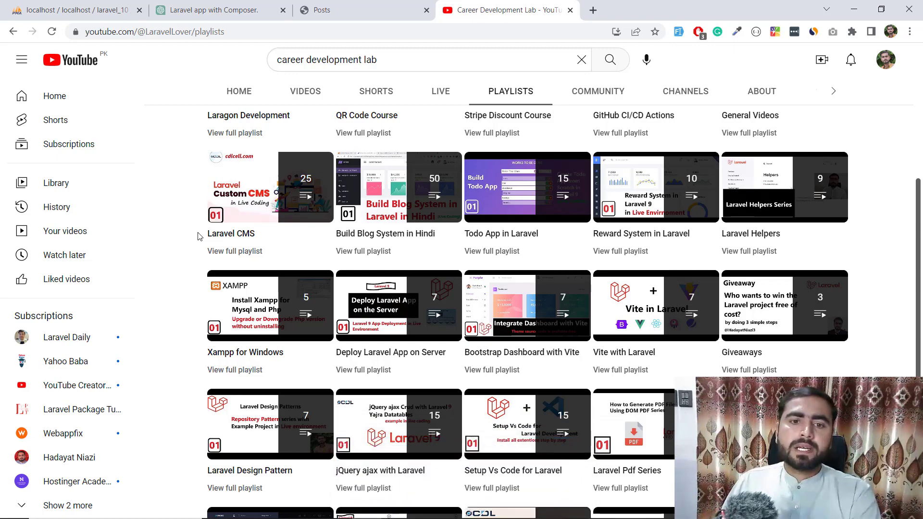
scroll(185, 274, "down", 3)
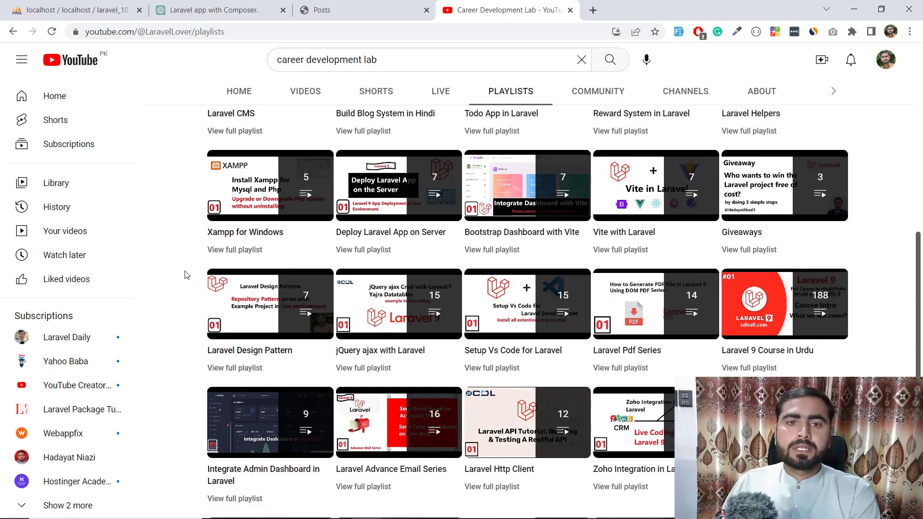
scroll(288, 253, "up", 2)
scroll(360, 216, "up", 1)
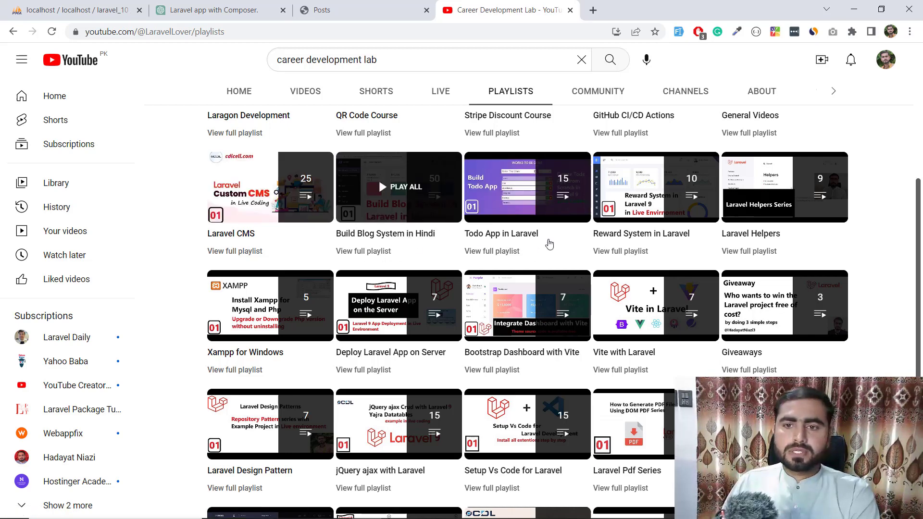
scroll(888, 224, "down", 2)
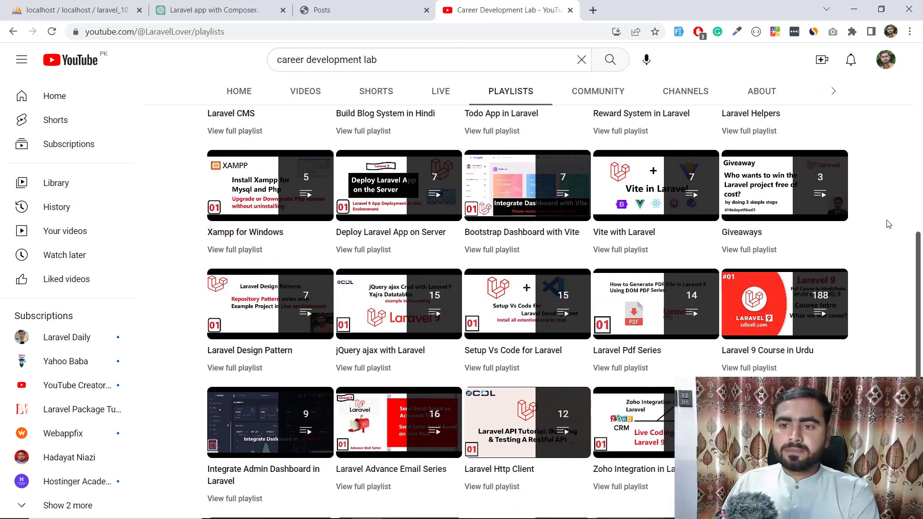